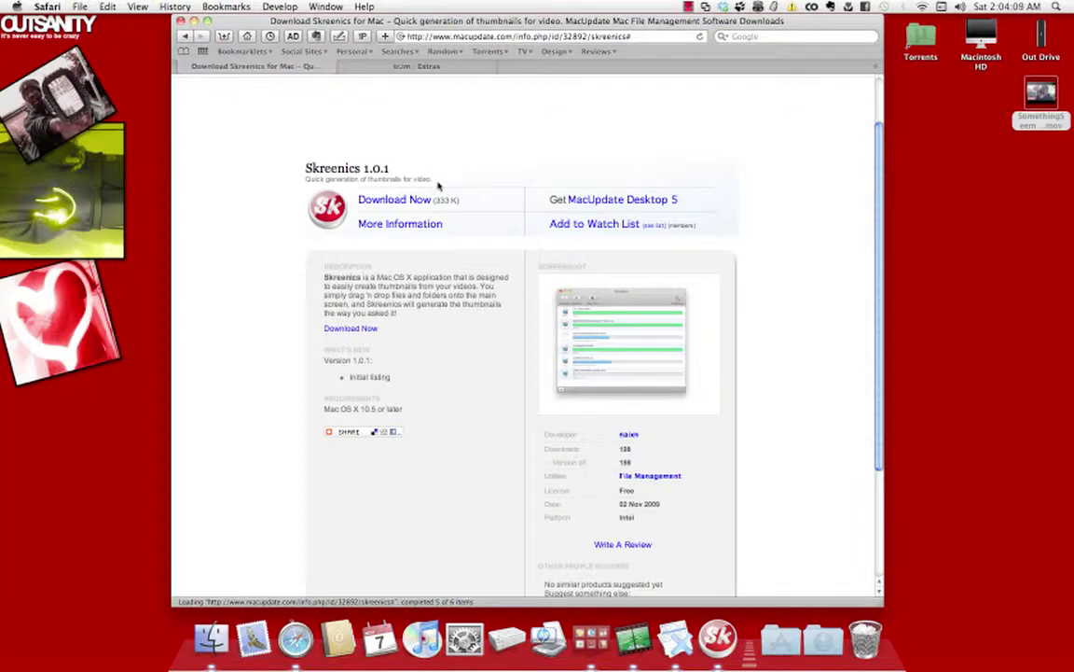
# Scroll through the MacUpdate Skreenics 1.0.1 download page to review it.
pyautogui.scroll(-3, 438, 184)
pyautogui.scroll(2, 439, 183)
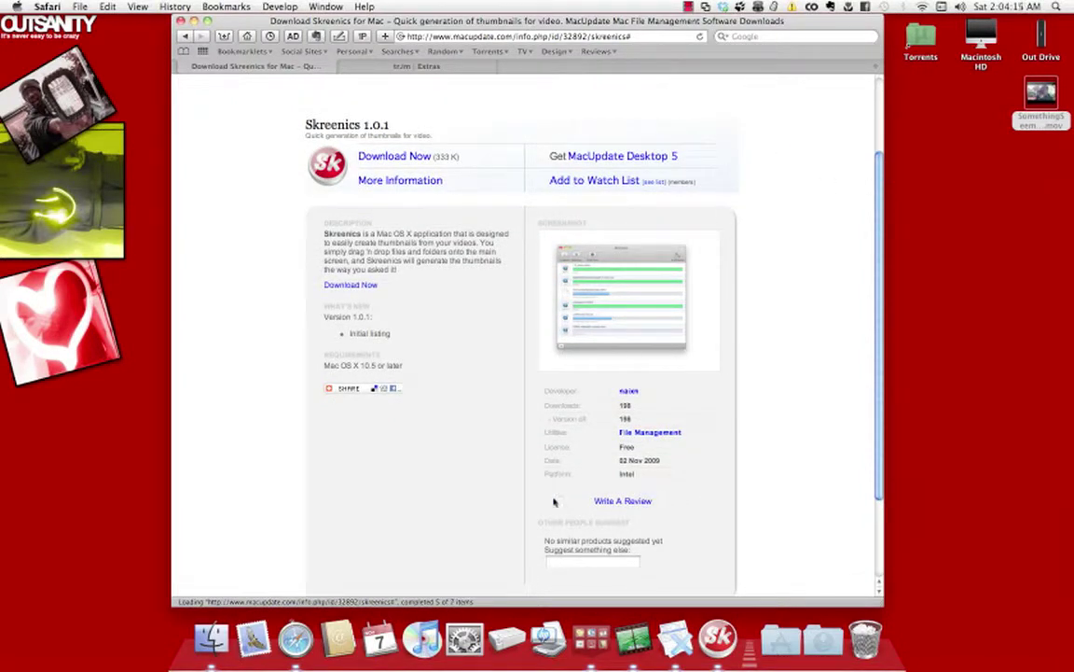
pyautogui.scroll(-1, 455, 504)
pyautogui.scroll(2, 455, 504)
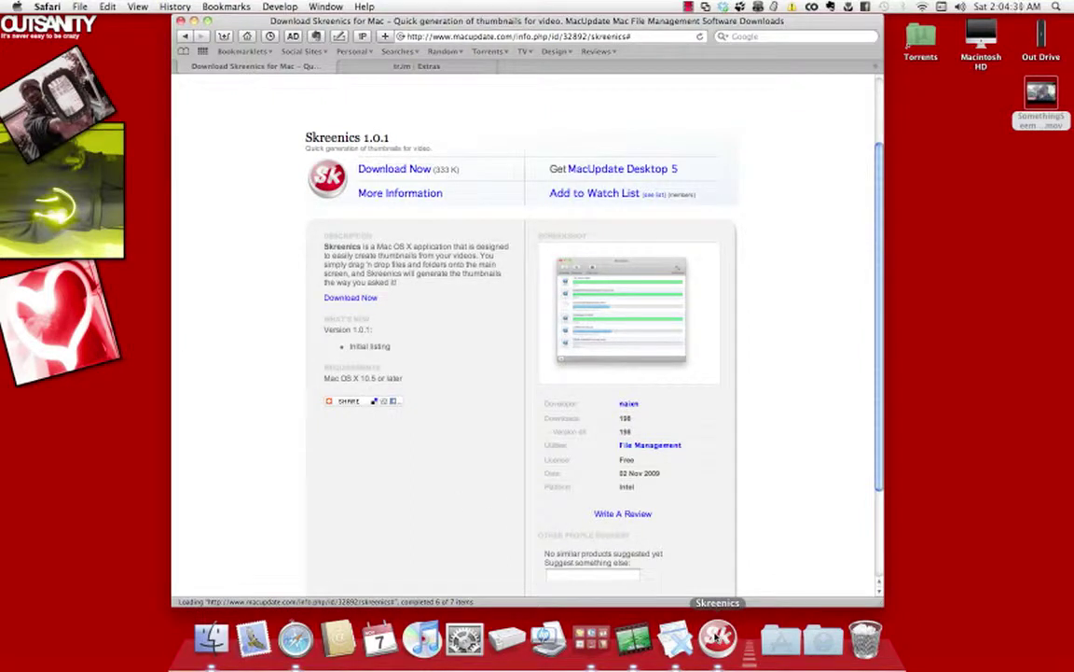
pyautogui.click(718, 639)
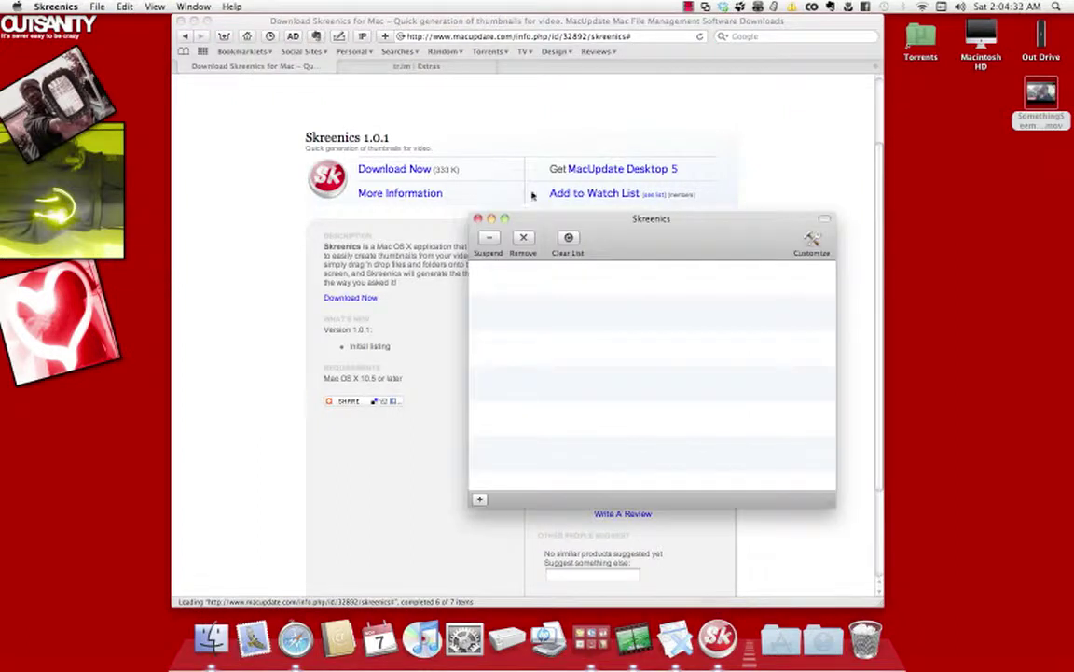
pyautogui.moveTo(643, 223); pyautogui.dragTo(518, 139)
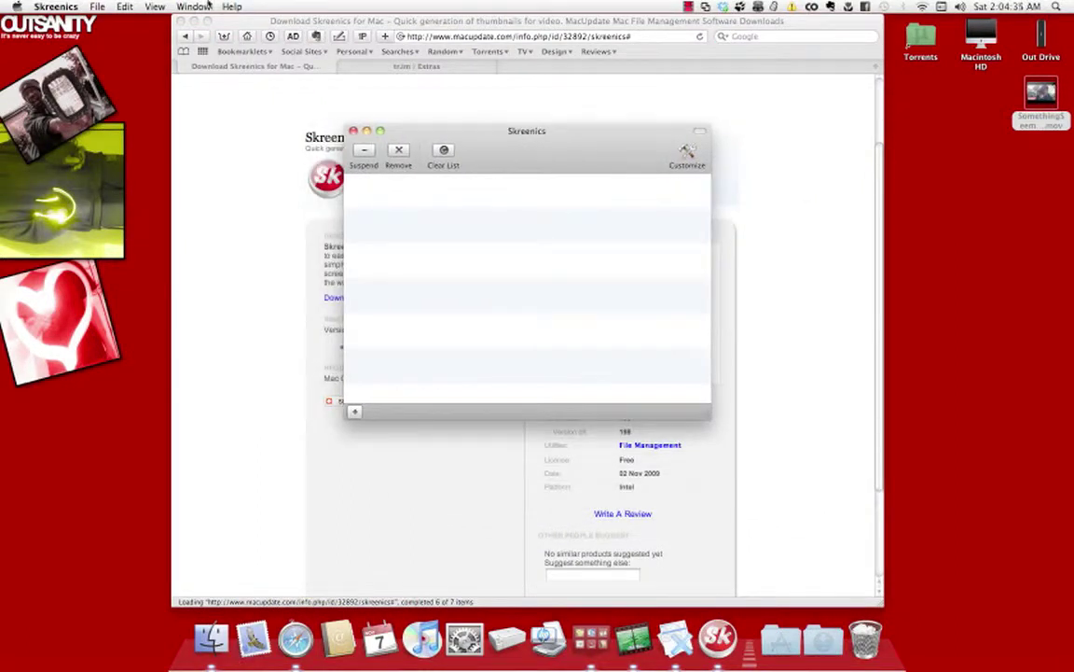
pyautogui.click(54, 8)
pyautogui.click(68, 42)
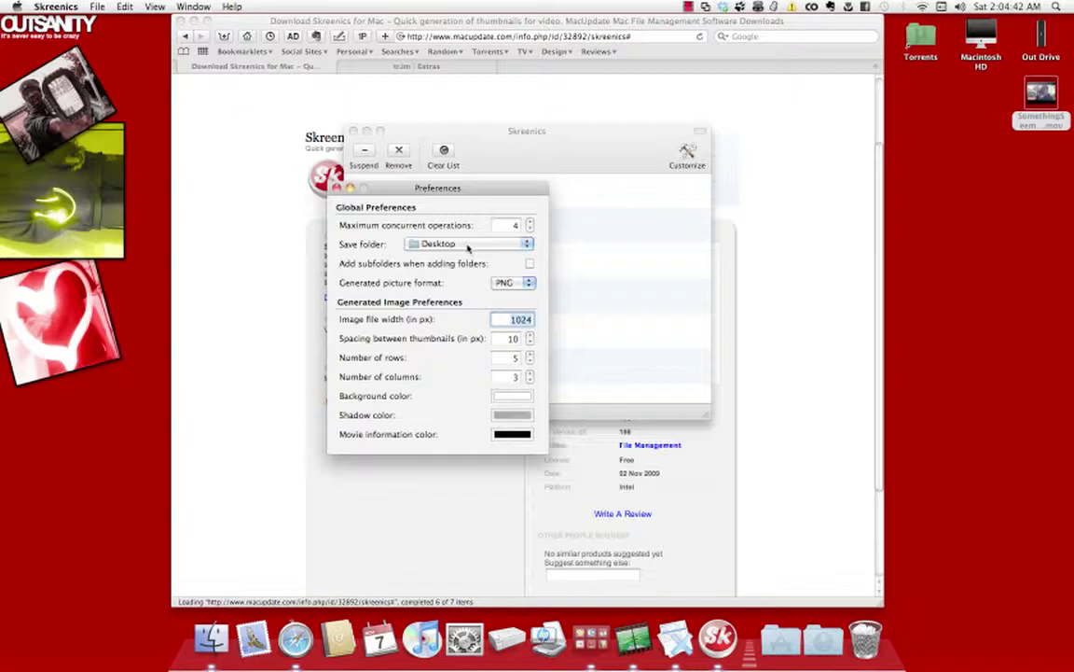
pyautogui.click(528, 244)
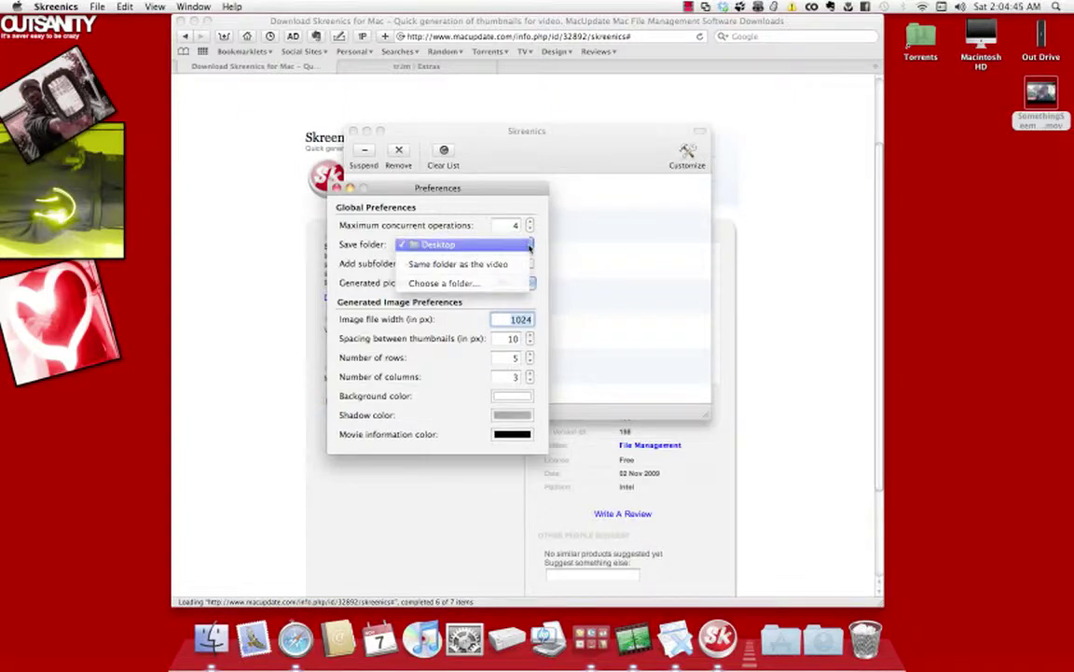
pyautogui.click(528, 242)
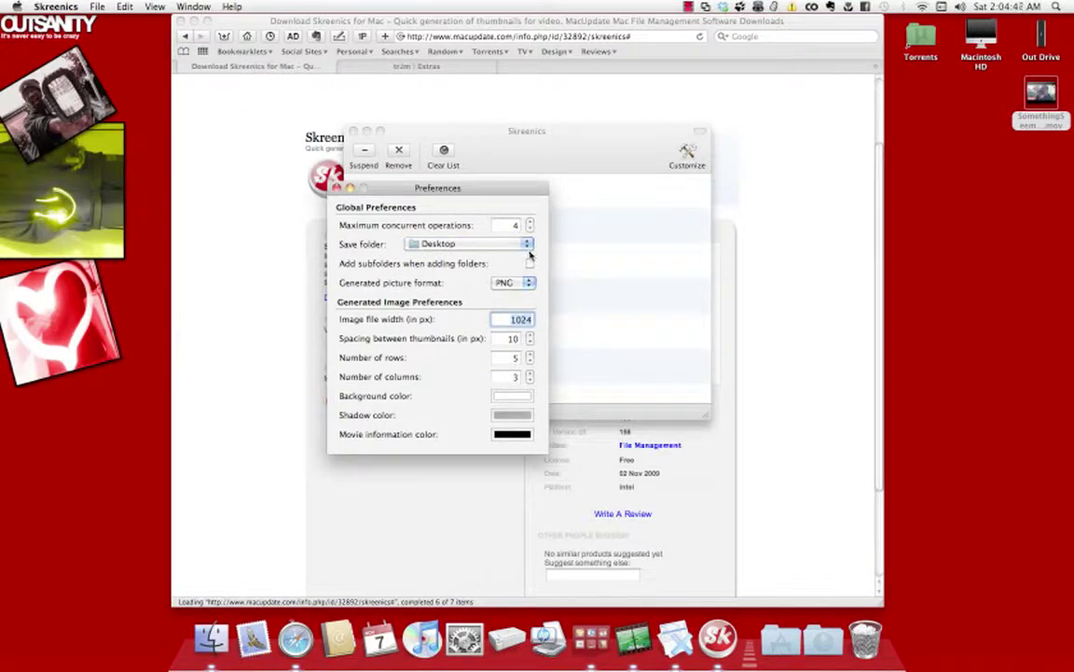
pyautogui.click(529, 245)
pyautogui.click(529, 245)
pyautogui.click(531, 284)
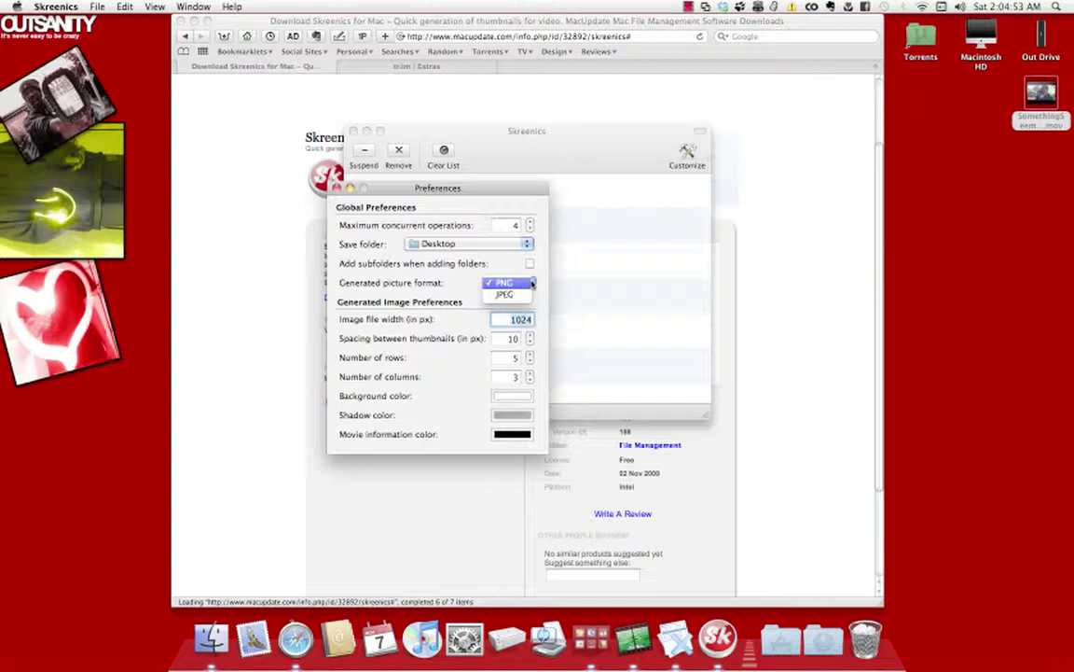
pyautogui.click(552, 280)
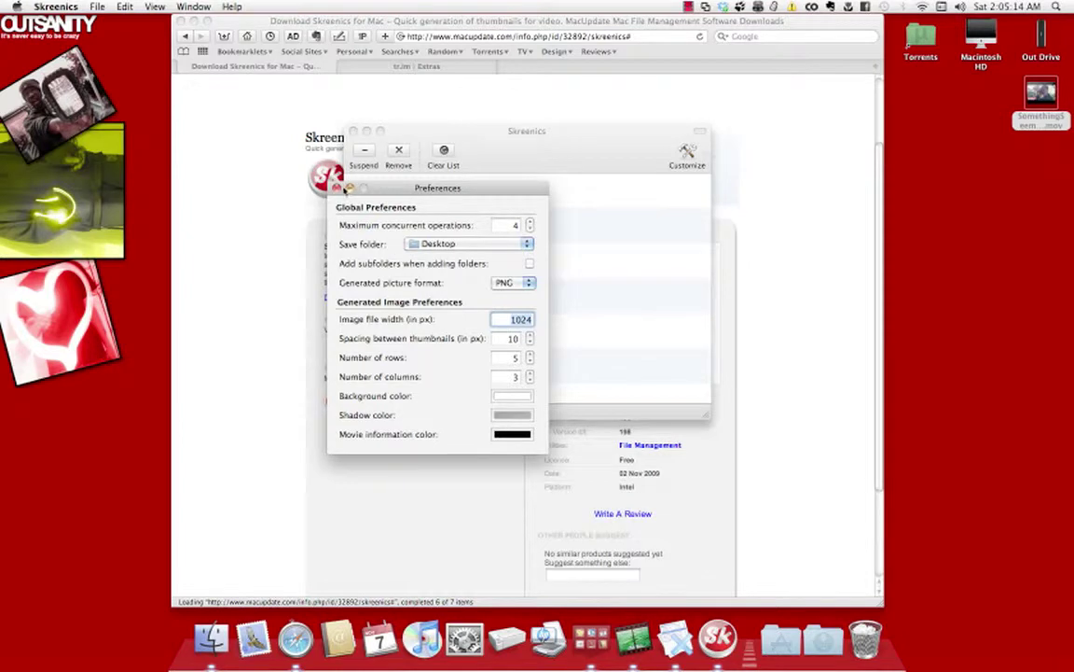
pyautogui.click(339, 187)
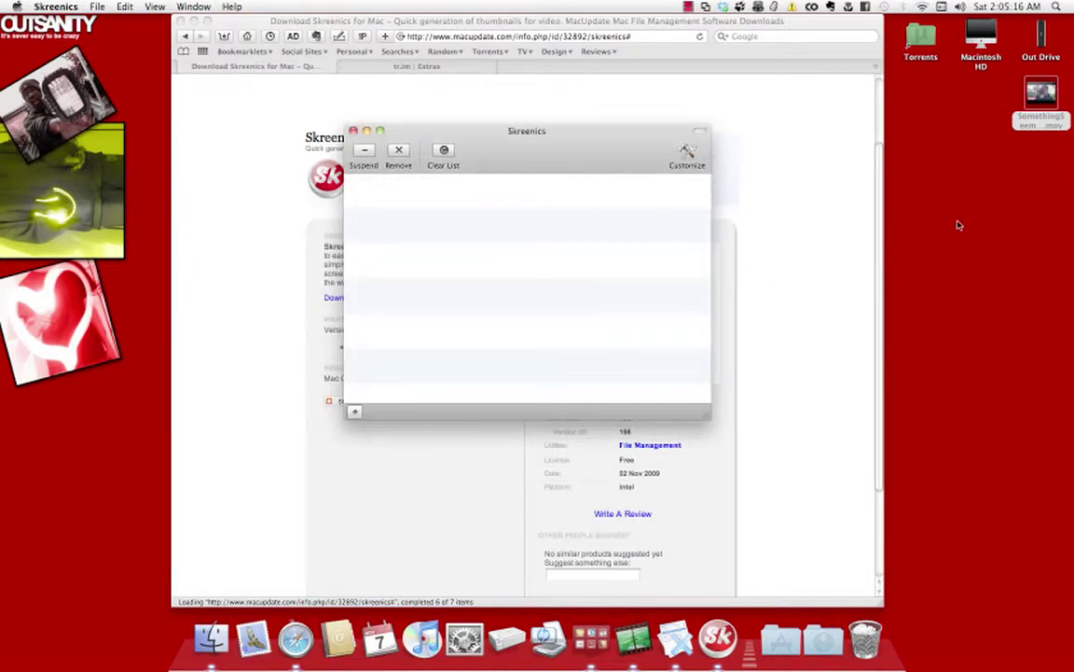
# Drag SomethingSeemsOff-exported.mov into Skreenics, then open the resulting PNG contact sheet in Preview.
pyautogui.click(998, 169)
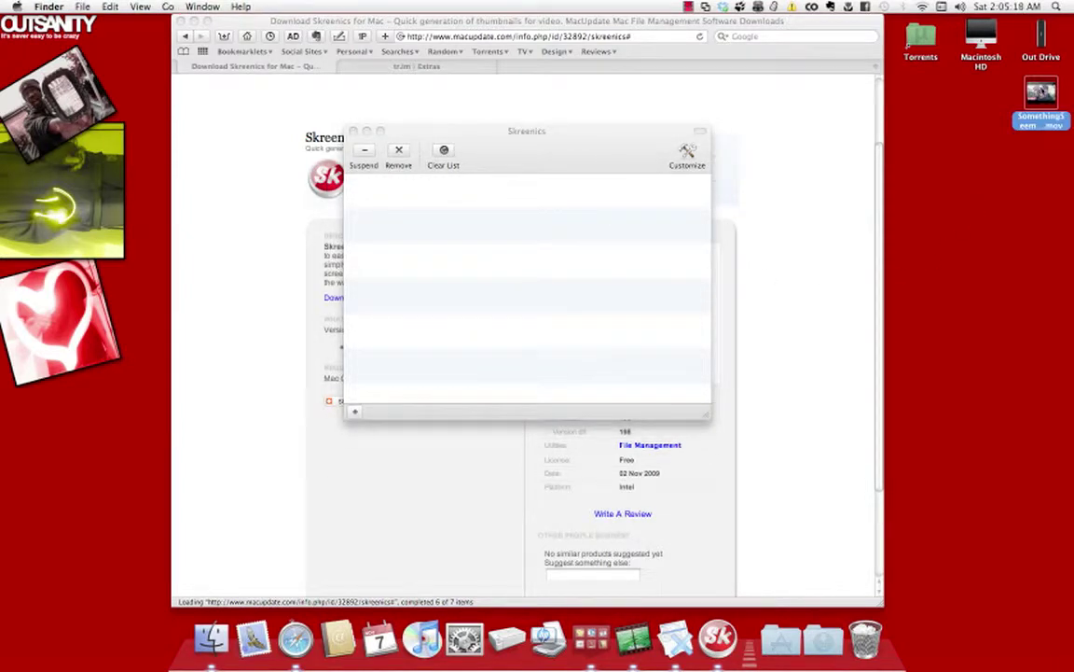
pyautogui.moveTo(1041, 94); pyautogui.dragTo(484, 220)
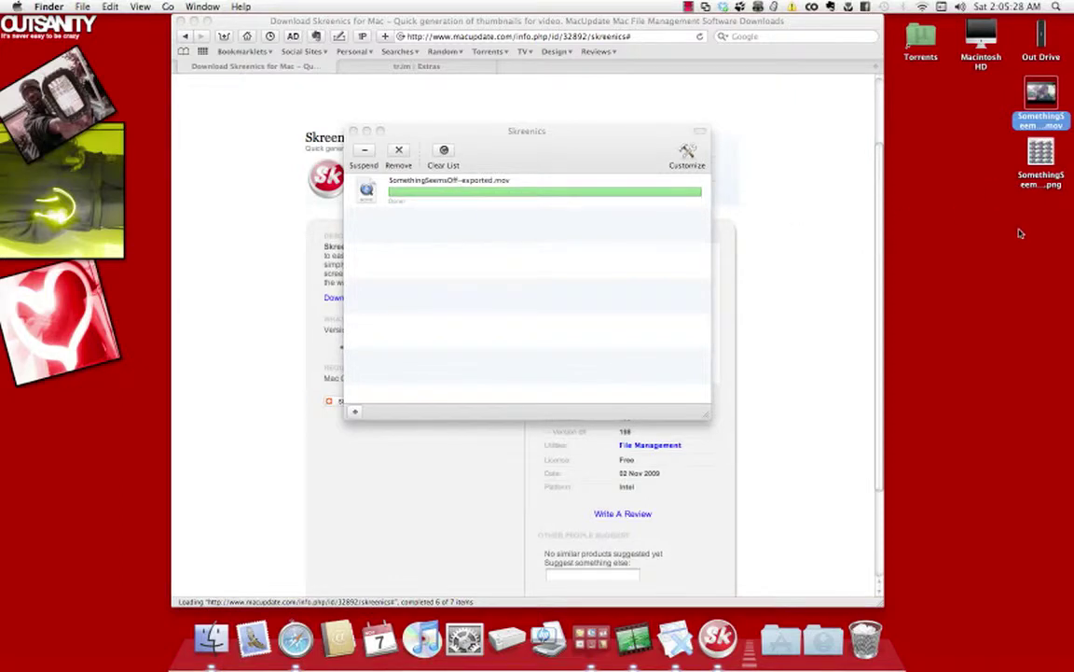
pyautogui.click(1040, 159)
pyautogui.doubleClick(1040, 158)
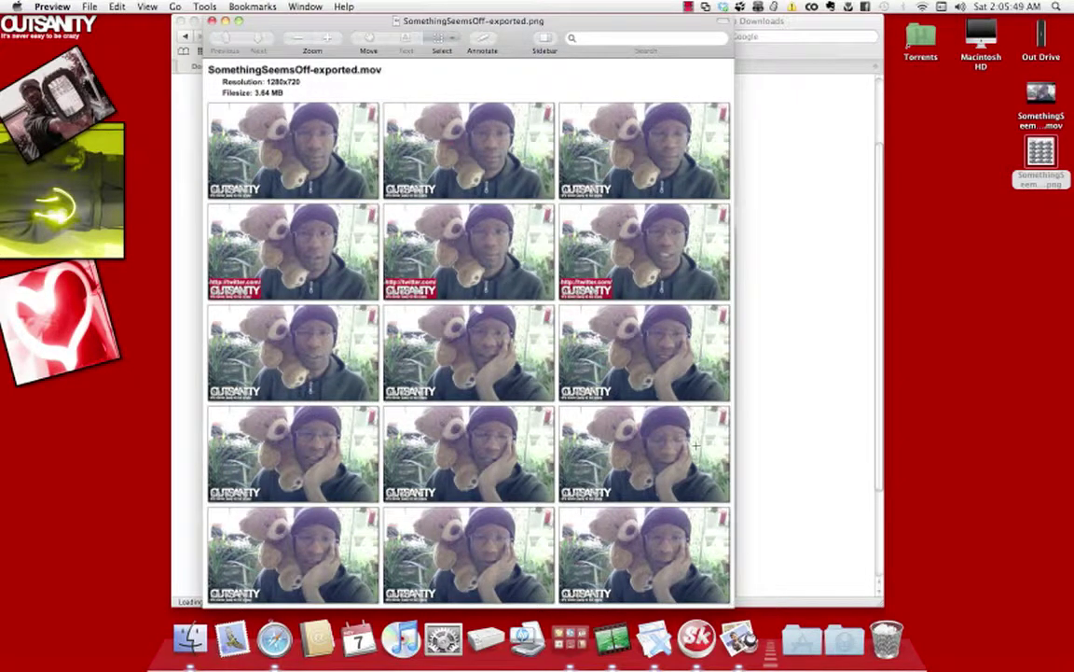
# Reopen the contact sheet in Preview, shift it right, close it, and raise the Skreenics window.
pyautogui.click(213, 22)
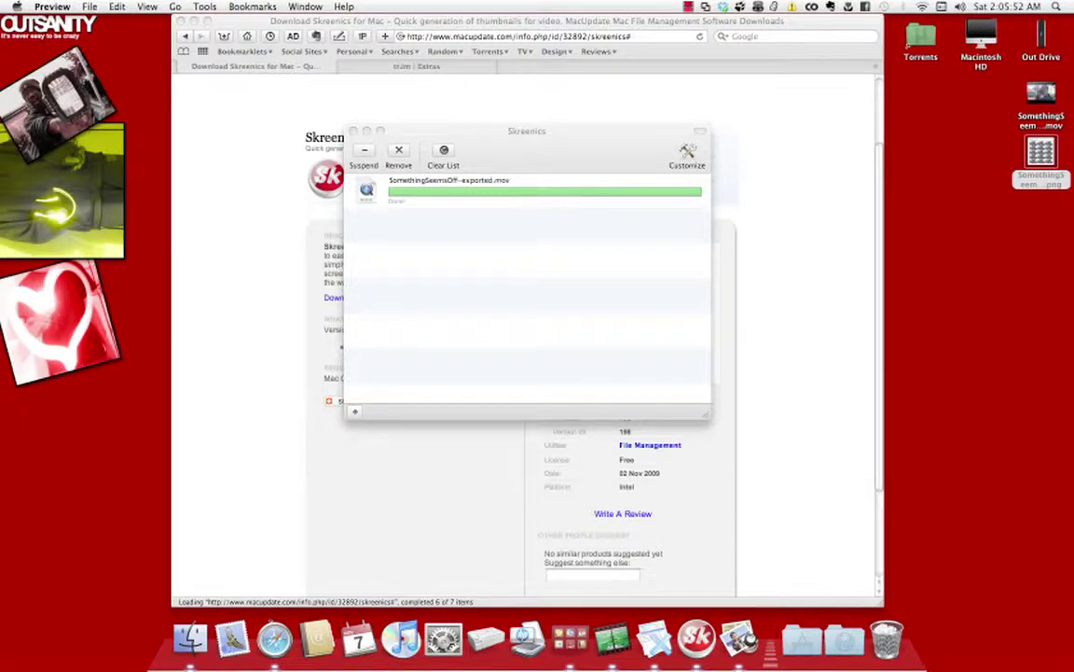
pyautogui.doubleClick(1041, 154)
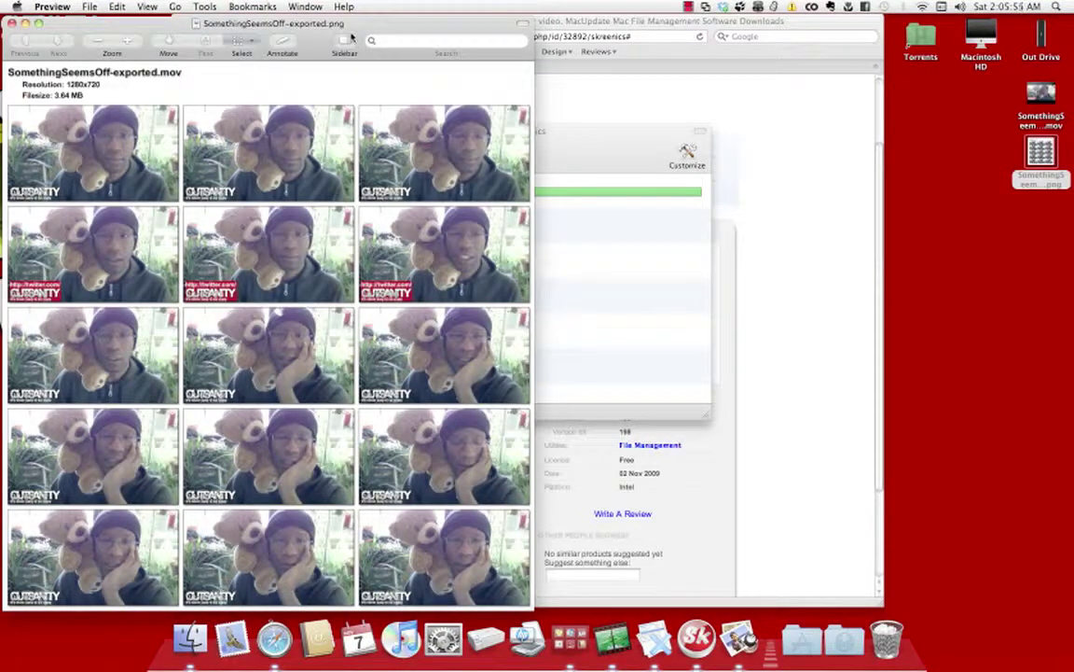
pyautogui.moveTo(312, 23); pyautogui.dragTo(504, 20)
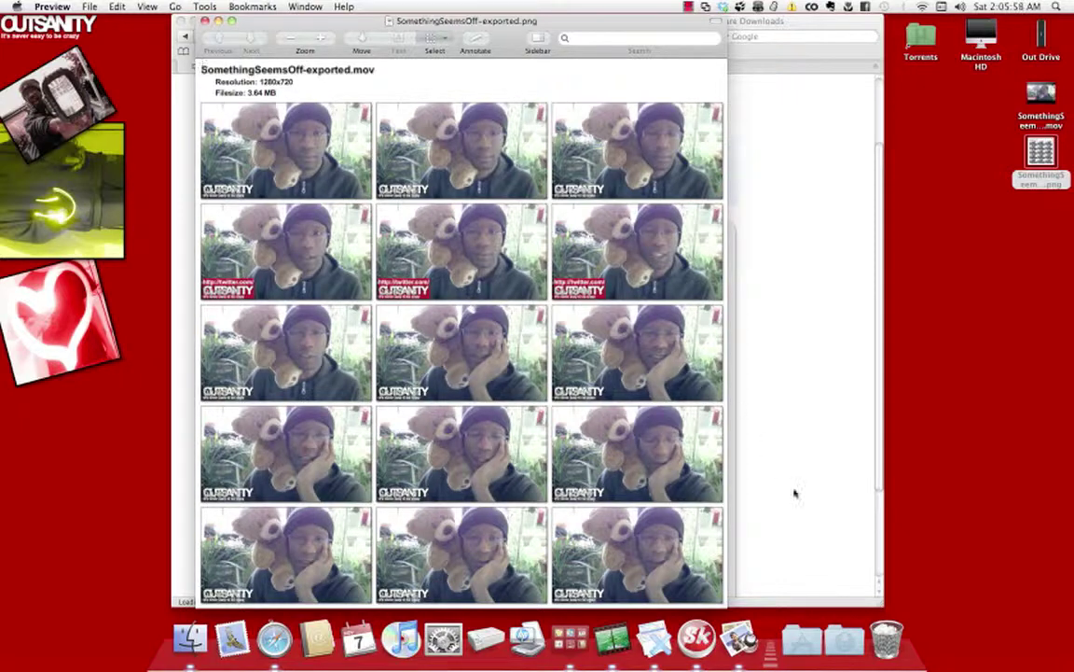
pyautogui.moveTo(548, 26); pyautogui.dragTo(584, 27)
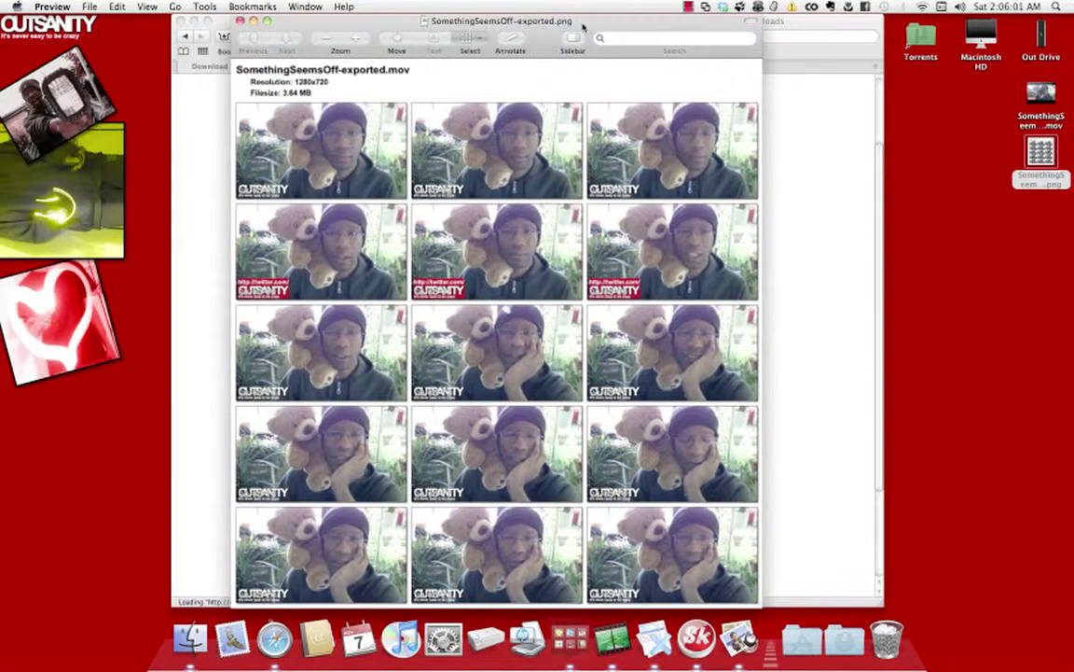
pyautogui.click(239, 20)
pyautogui.moveTo(456, 131)
pyautogui.mouseDown()
pyautogui.moveTo(456, 45)
pyautogui.moveTo(461, 112)
pyautogui.mouseUp()
# Bring Safari forward, then reopen the contact sheet PNG, move it right, and close it.
pyautogui.click(228, 252)
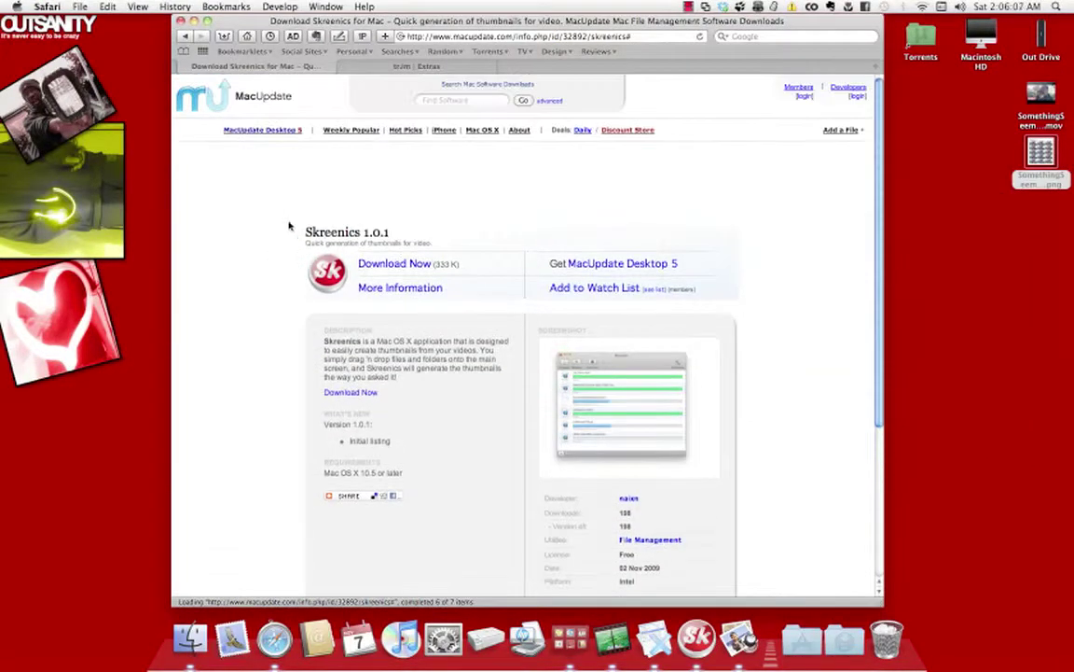
pyautogui.scroll(-4, 278, 245)
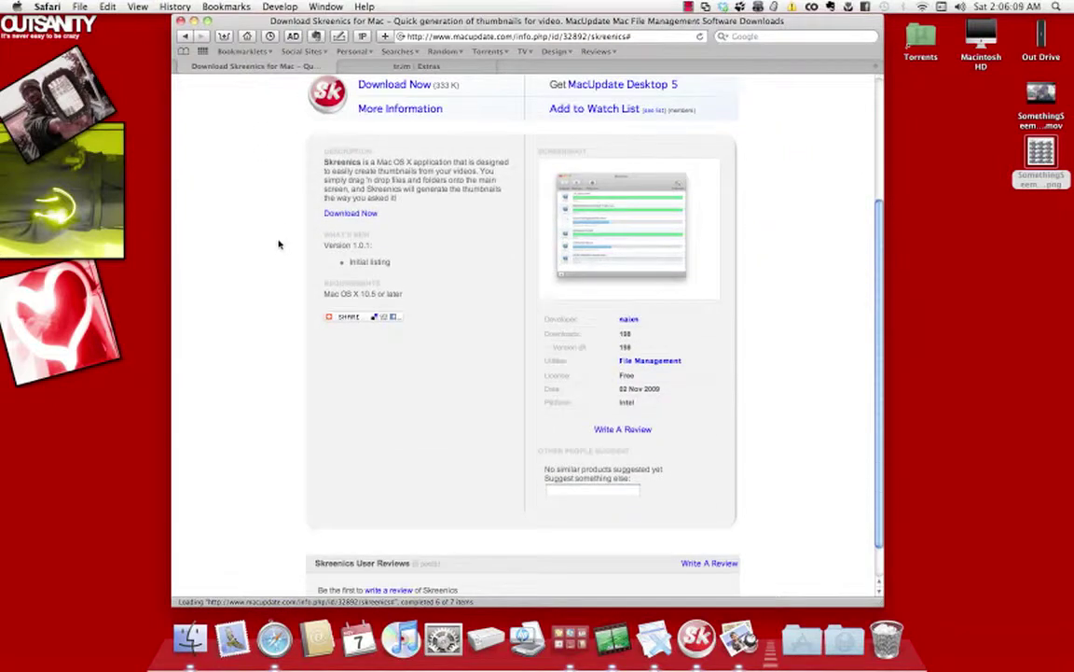
pyautogui.scroll(2, 278, 245)
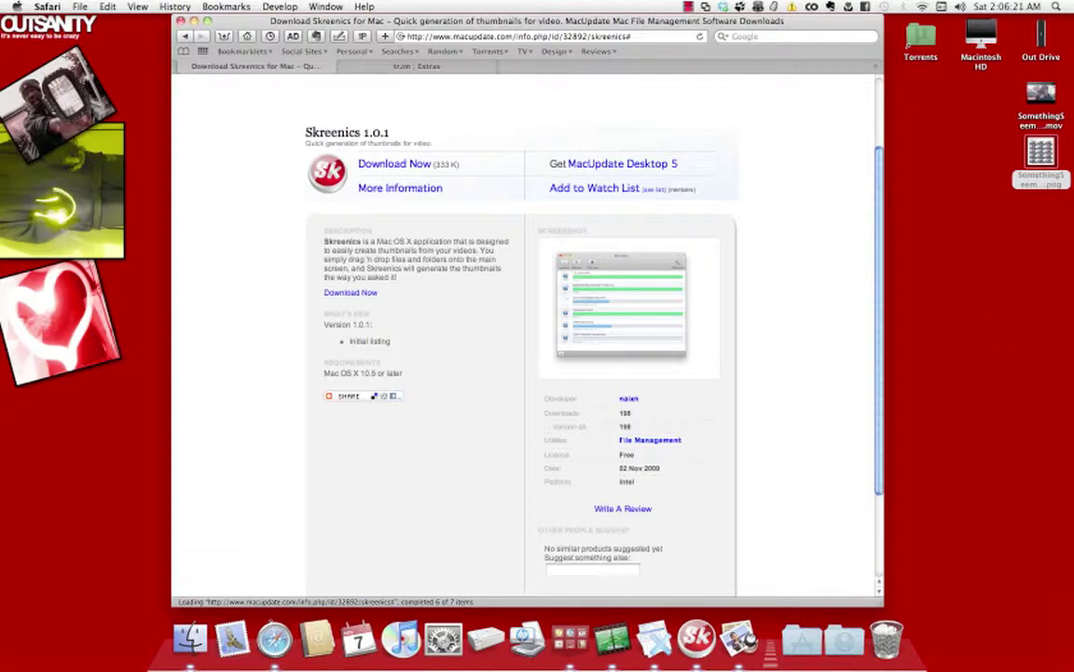
pyautogui.doubleClick(1018, 177)
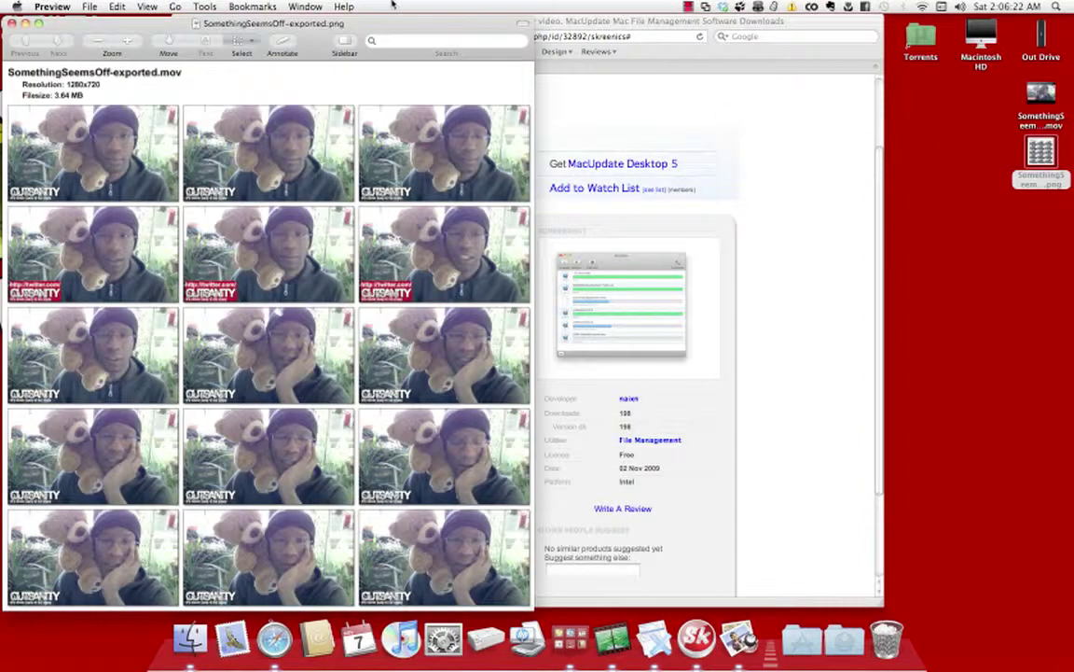
pyautogui.moveTo(332, 31); pyautogui.dragTo(514, 27)
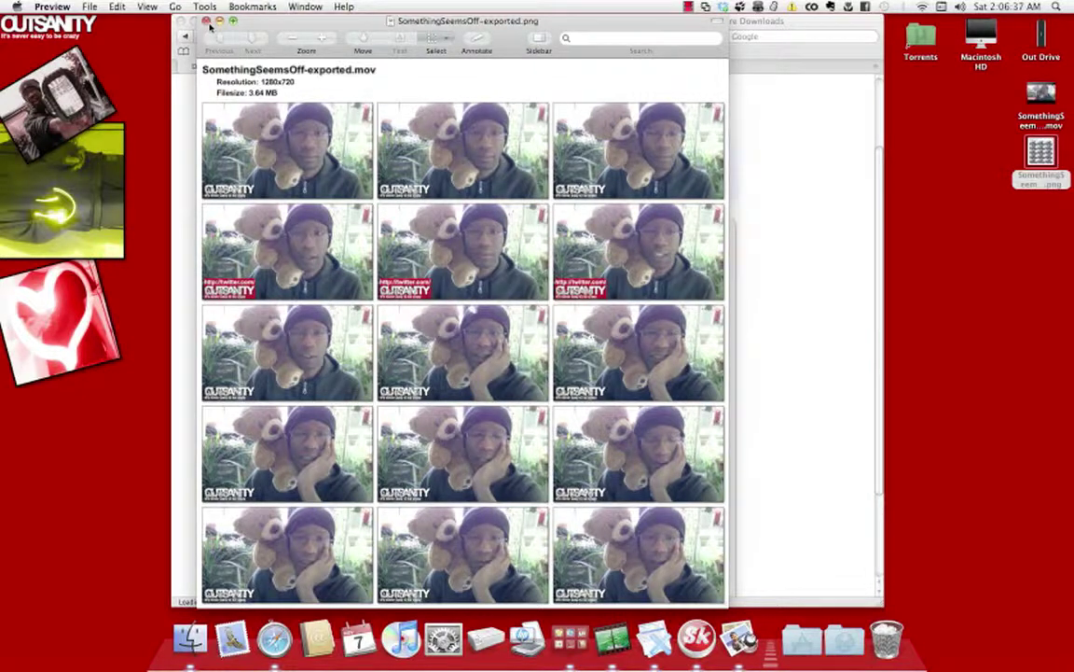
pyautogui.click(209, 25)
# Bring back Skreenics showing the Done SomethingSeemsOff-exported.mov job and move its window right.
pyautogui.scroll(-2, 252, 323)
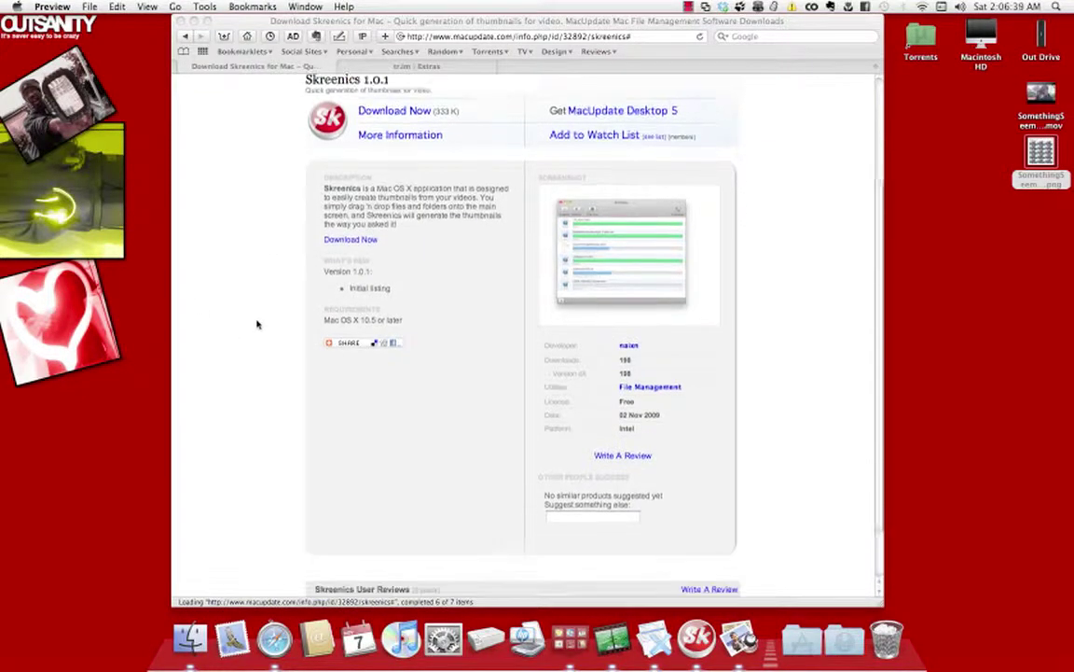
pyautogui.scroll(-2, 257, 322)
pyautogui.scroll(5, 256, 321)
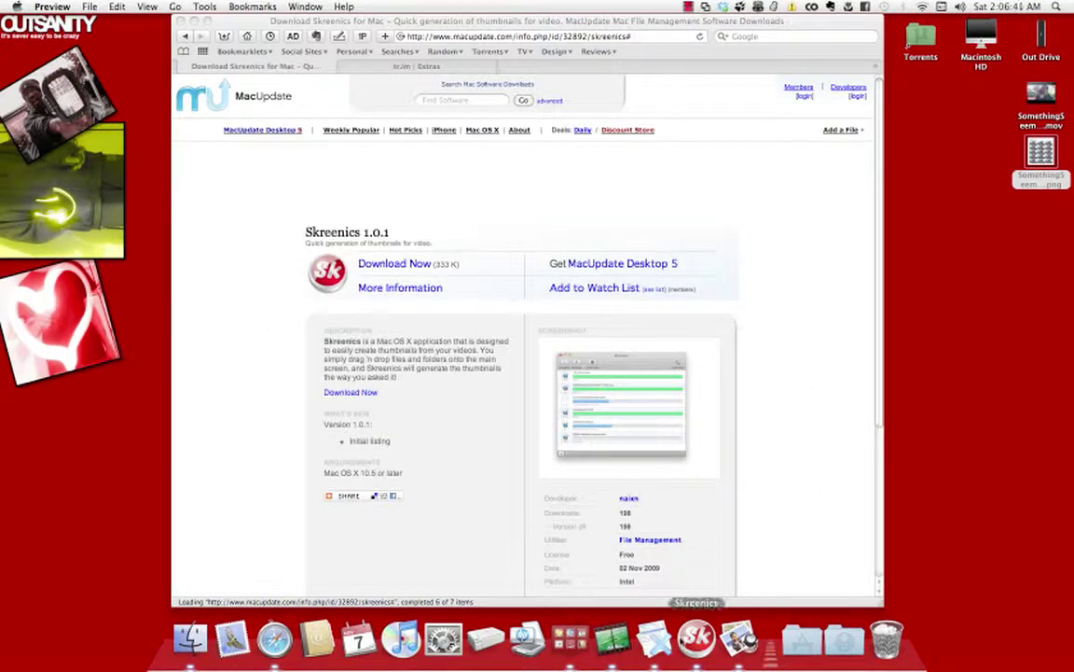
pyautogui.click(696, 638)
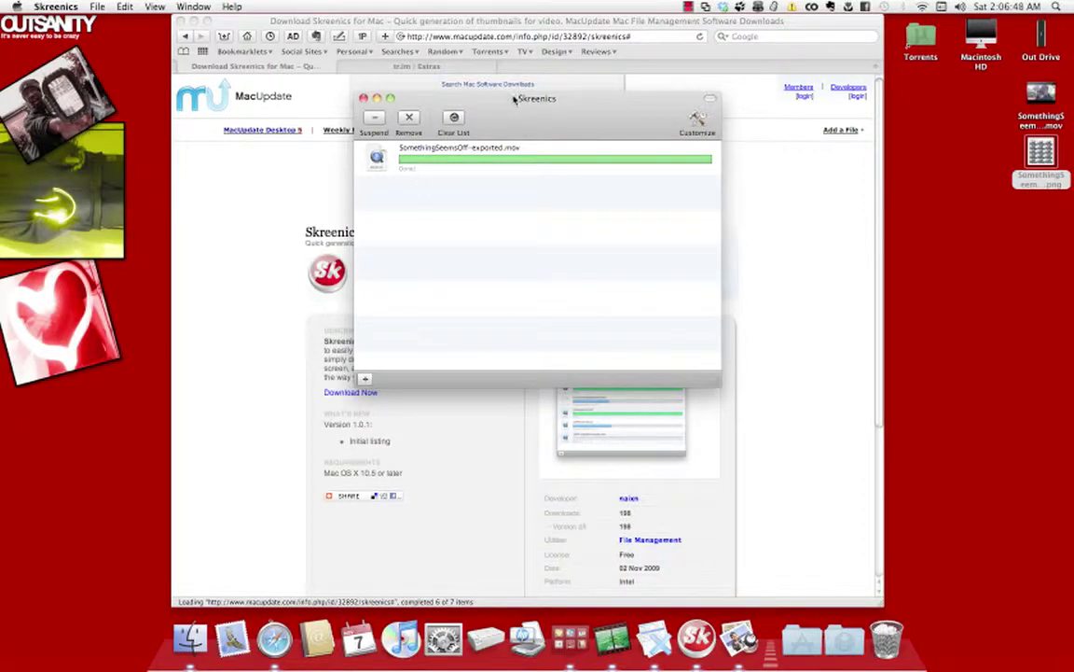
pyautogui.moveTo(514, 99); pyautogui.dragTo(523, 151)
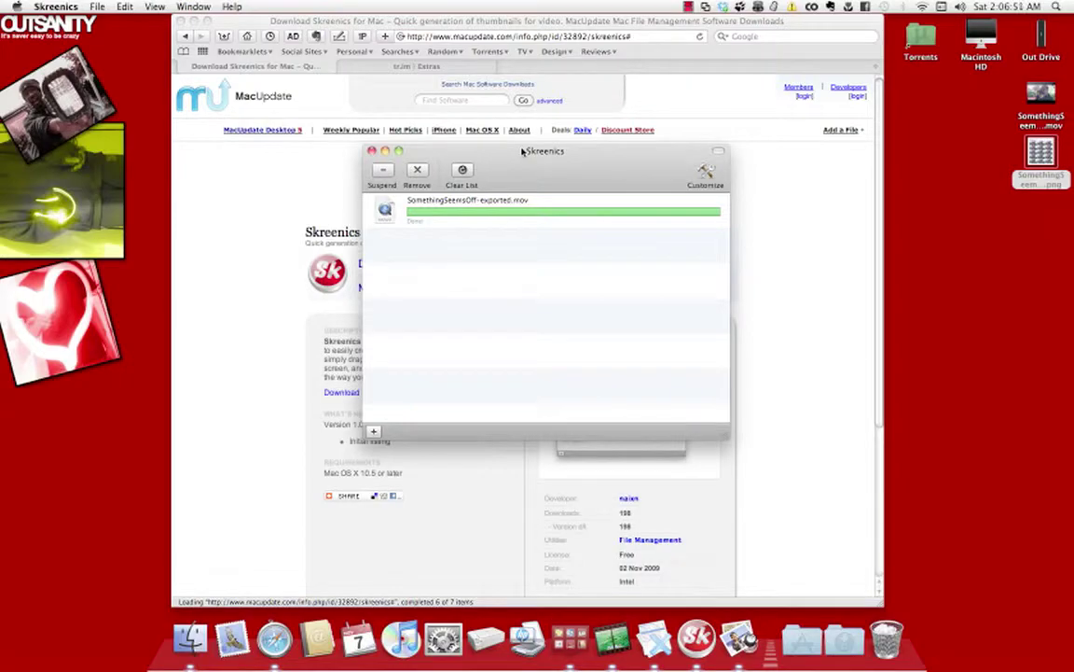